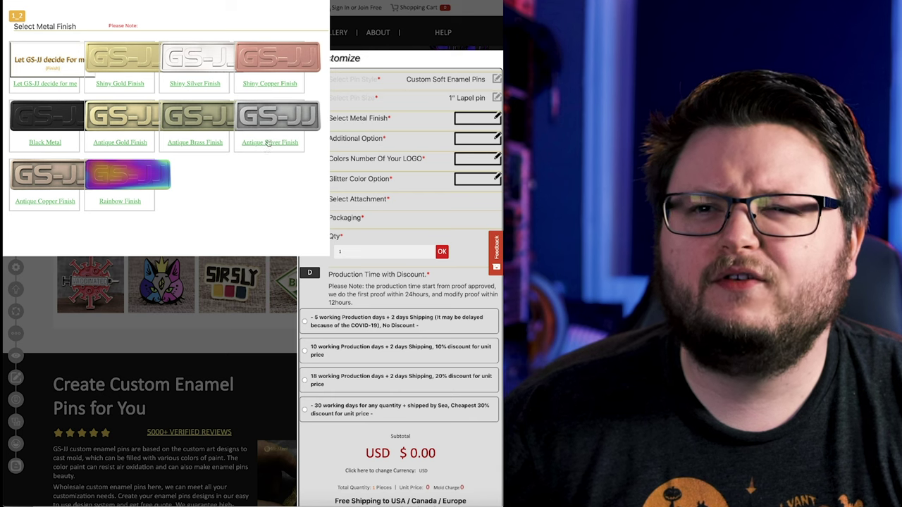
Step: Choose the Black Metal finish and the Without Epoxy Dome additional option for the custom enamel pin
{"action": "left_click", "coordinate": [44, 140]}
{"action": "scroll", "coordinate": [126, 134], "scroll_direction": "down", "scroll_amount": 3}
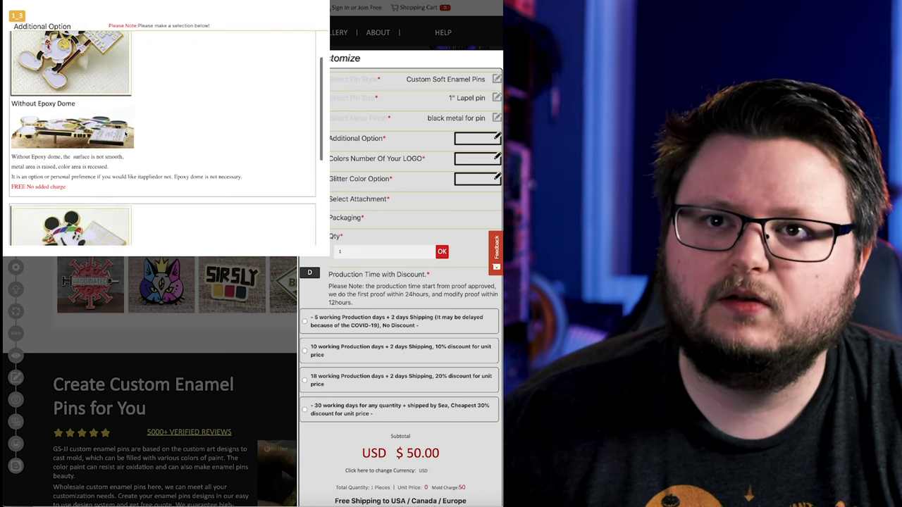
{"action": "scroll", "coordinate": [90, 131], "scroll_direction": "up", "scroll_amount": 2}
{"action": "scroll", "coordinate": [77, 106], "scroll_direction": "up", "scroll_amount": 2}
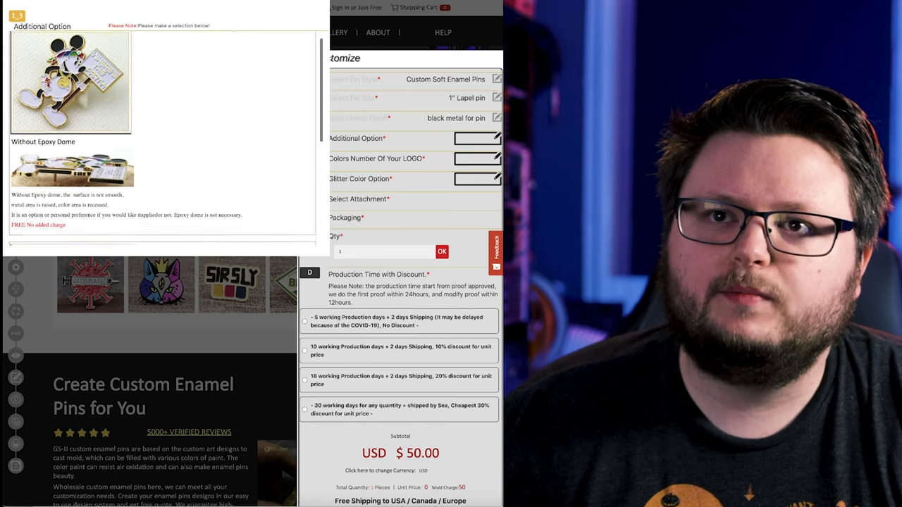
{"action": "left_click", "coordinate": [78, 88]}
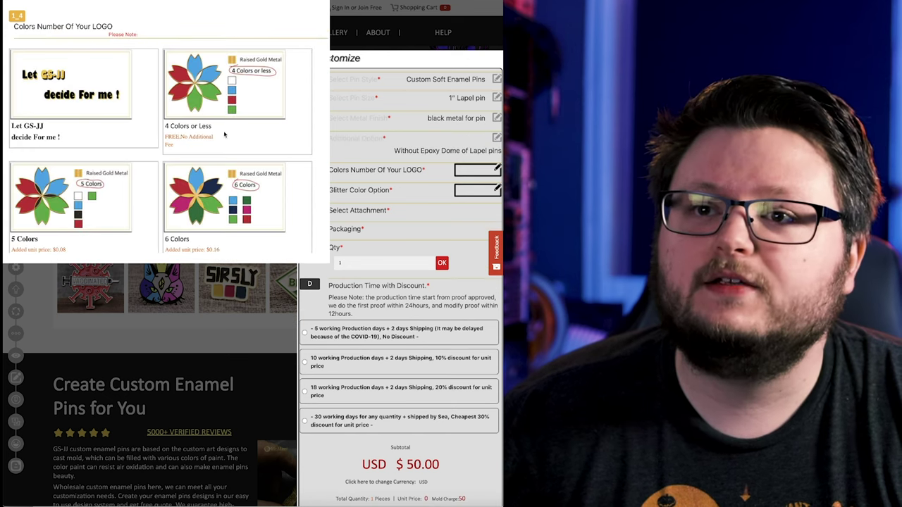
Step: Choose 4 Colors or Less for the logo and Without Glitter Color for the glitter option
{"action": "left_click", "coordinate": [222, 134]}
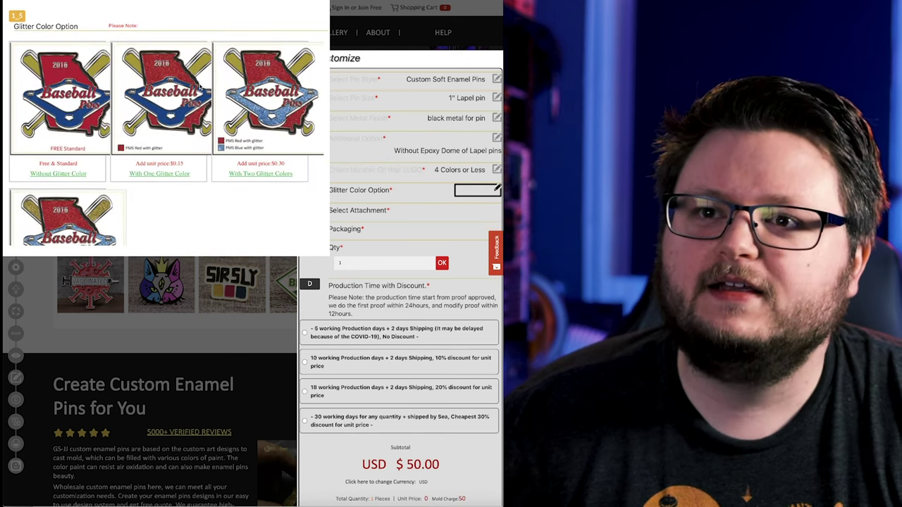
{"action": "scroll", "coordinate": [200, 86], "scroll_direction": "down", "scroll_amount": 2}
{"action": "left_click", "coordinate": [78, 69]}
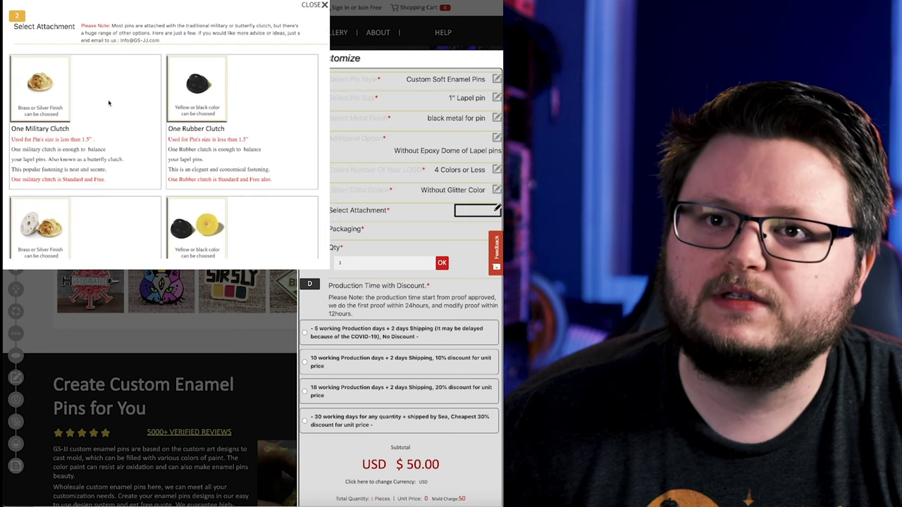
Step: Select the One Military Clutch attachment and Poly Bag packaging with no paper card for the pins
{"action": "left_click", "coordinate": [40, 100]}
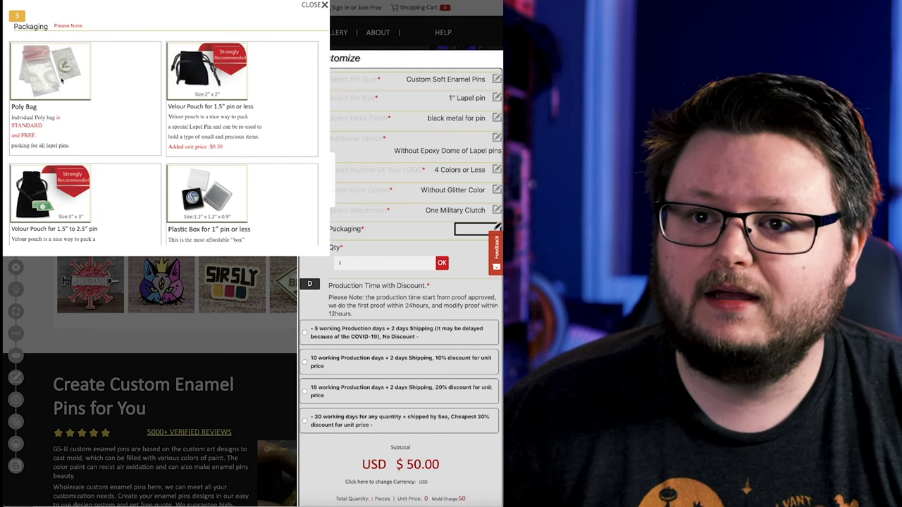
{"action": "left_click", "coordinate": [63, 81]}
{"action": "scroll", "coordinate": [51, 89], "scroll_direction": "down", "scroll_amount": 2}
{"action": "scroll", "coordinate": [50, 90], "scroll_direction": "up", "scroll_amount": 2}
{"action": "left_click", "coordinate": [44, 84]}
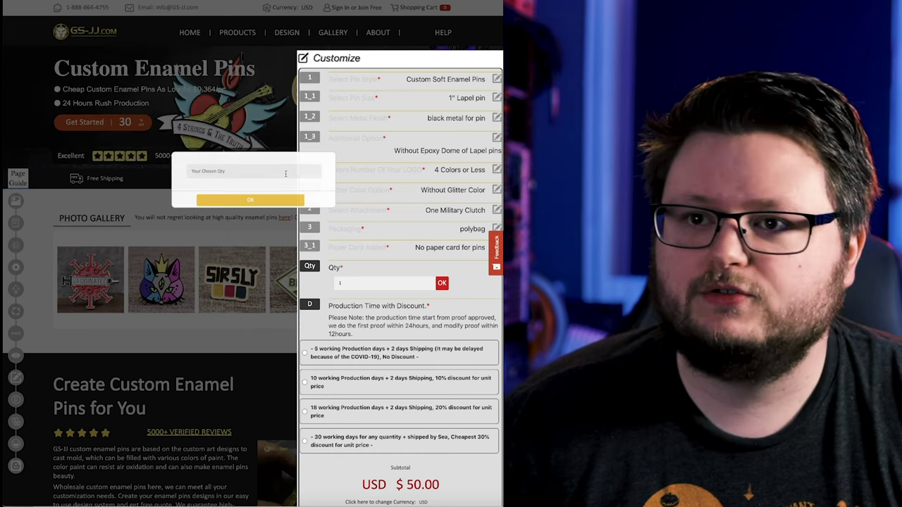
Step: Set the pin quantity to 100 and choose the 30-working-day sea shipping option with the 30% discount
{"action": "left_click", "coordinate": [285, 173]}
{"action": "type", "text": "500"}
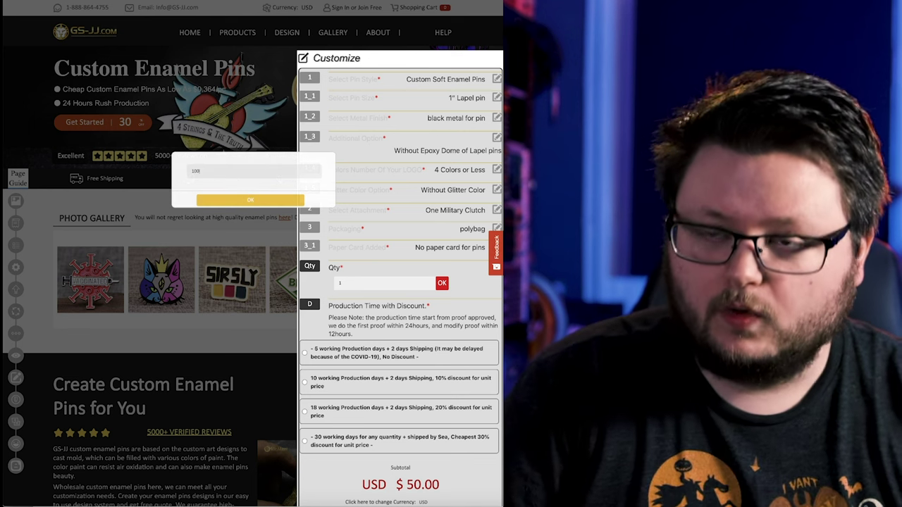
{"action": "left_click", "coordinate": [285, 201]}
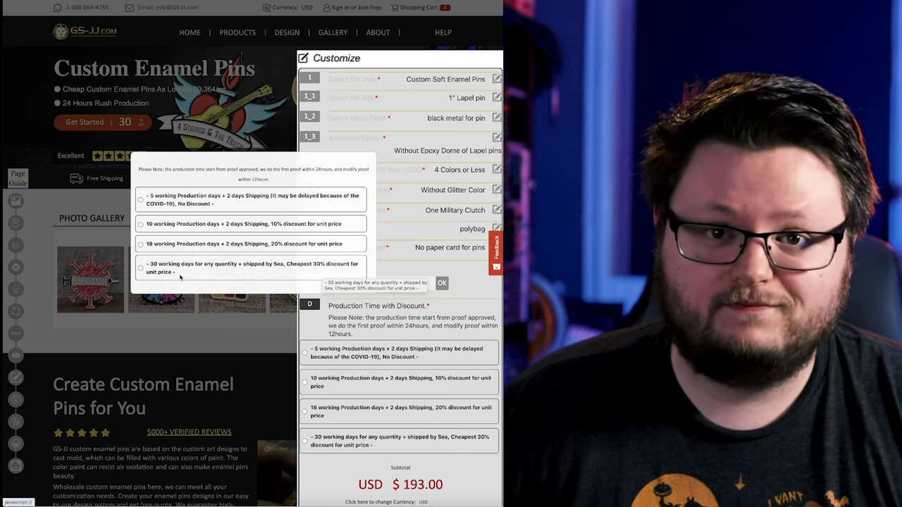
{"action": "left_click", "coordinate": [246, 271]}
Step: Switch to the Product Costs spreadsheet in Google Sheets and review the Item, Manufacturer, Total Cost and QTY columns
{"action": "left_click", "coordinate": [215, 183]}
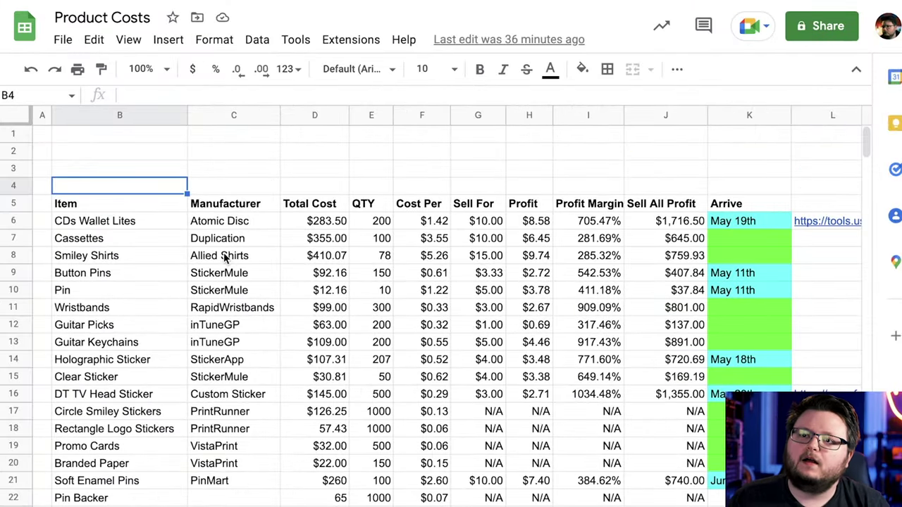
{"action": "left_click", "coordinate": [266, 159]}
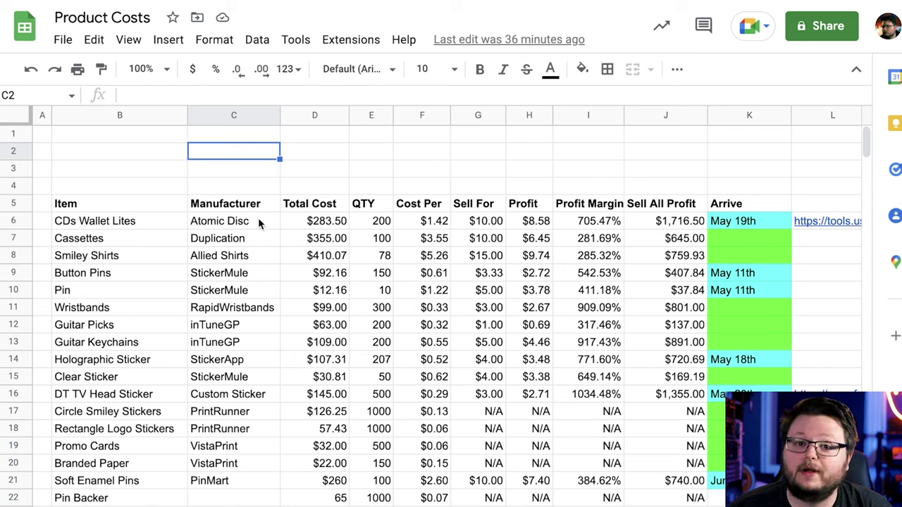
{"action": "left_click", "coordinate": [126, 224]}
{"action": "left_click", "coordinate": [109, 207]}
{"action": "left_click_drag", "start_coordinate": [109, 206], "coordinate": [119, 394]}
{"action": "left_click", "coordinate": [228, 239]}
{"action": "left_click_drag", "start_coordinate": [235, 207], "coordinate": [233, 341]}
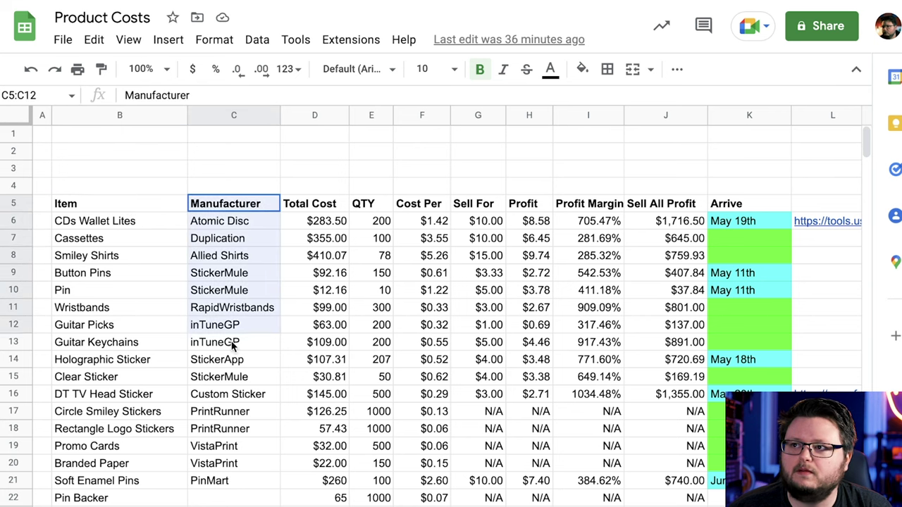
{"action": "left_click", "coordinate": [233, 343]}
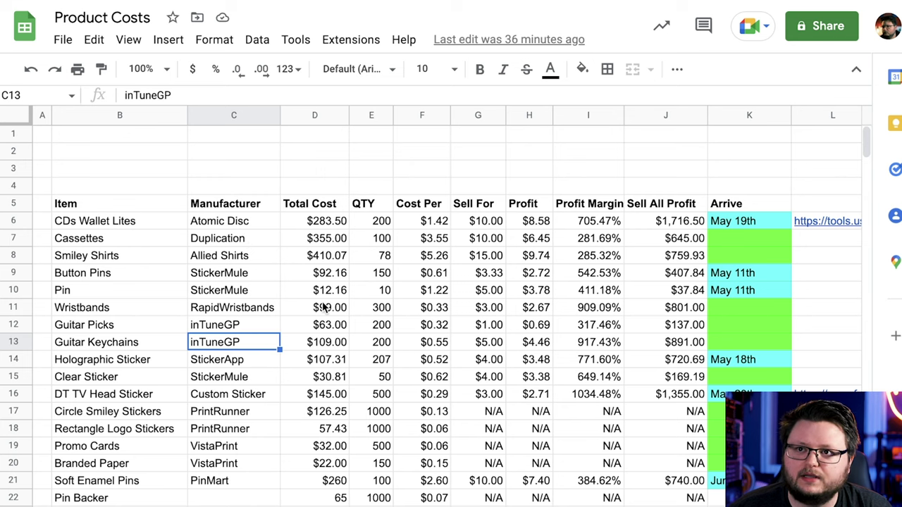
{"action": "left_click_drag", "start_coordinate": [324, 223], "coordinate": [329, 394]}
{"action": "left_click_drag", "start_coordinate": [373, 223], "coordinate": [374, 394]}
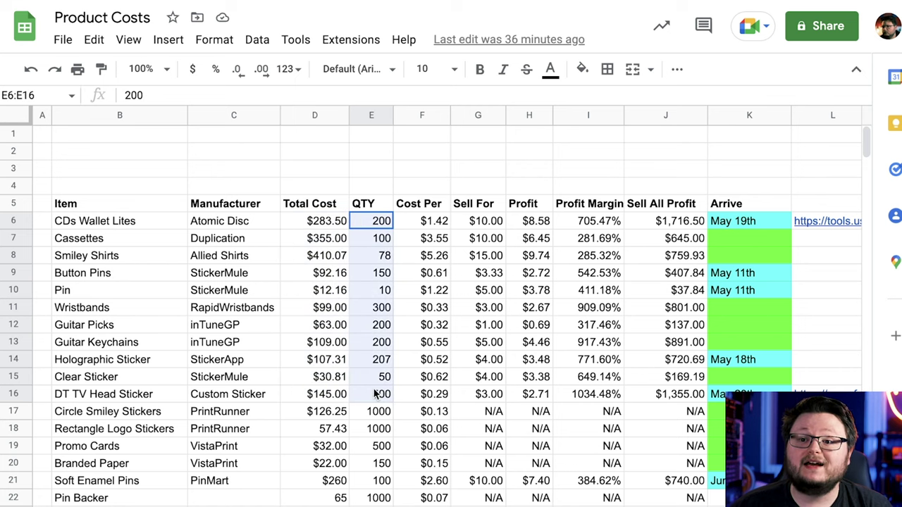
{"action": "left_click", "coordinate": [381, 360]}
{"action": "left_click", "coordinate": [377, 222]}
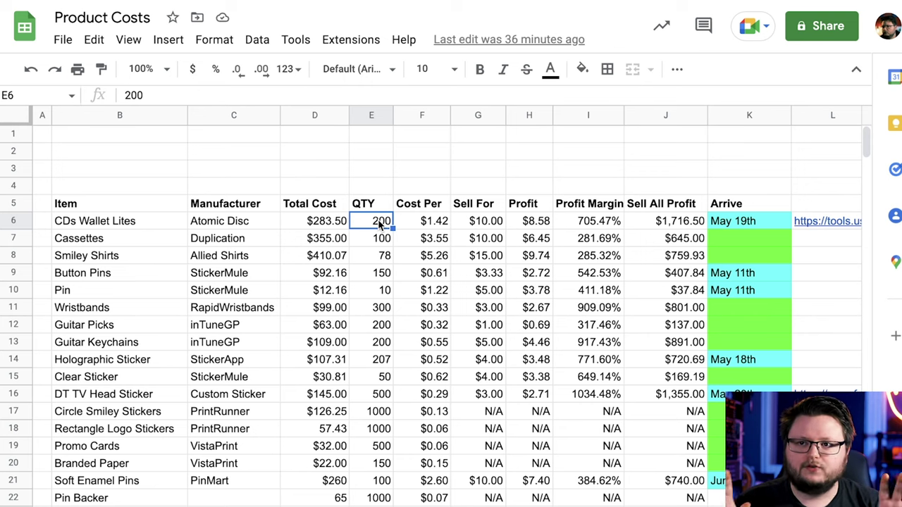
Step: Inspect the values and formulas in the CDs Wallet Lites row from Total Cost through Sell All Profit
{"action": "left_click", "coordinate": [319, 225]}
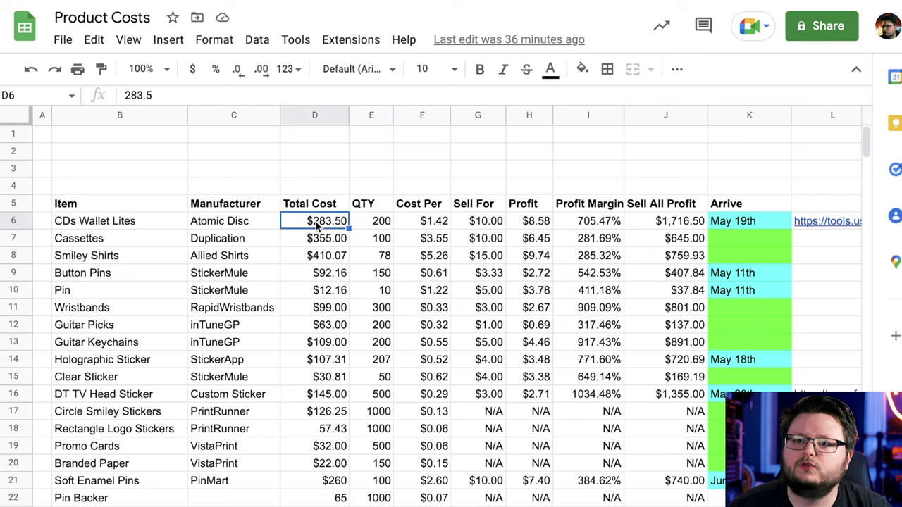
{"action": "left_click", "coordinate": [434, 224]}
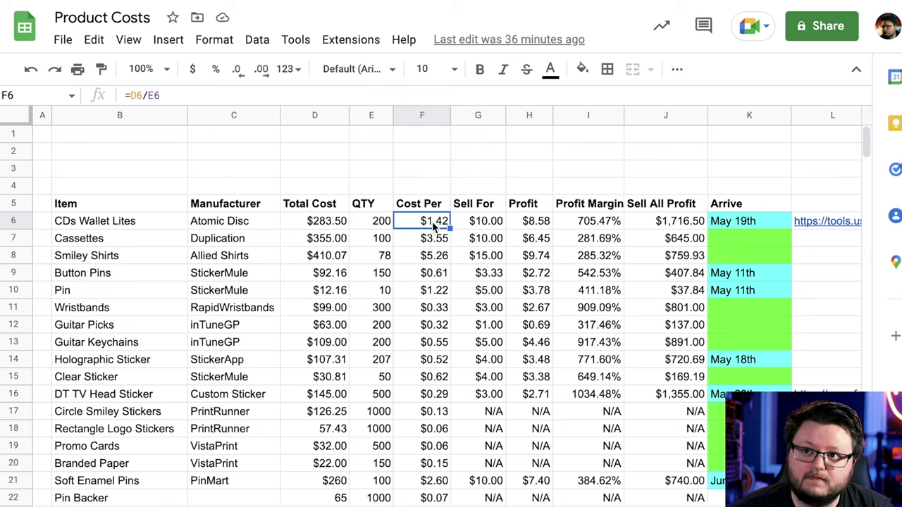
{"action": "left_click", "coordinate": [495, 224]}
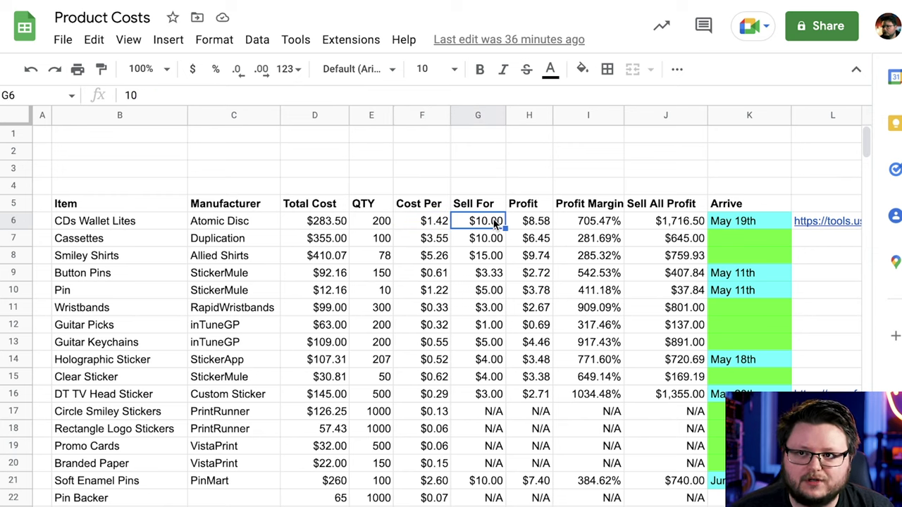
{"action": "left_click", "coordinate": [529, 224]}
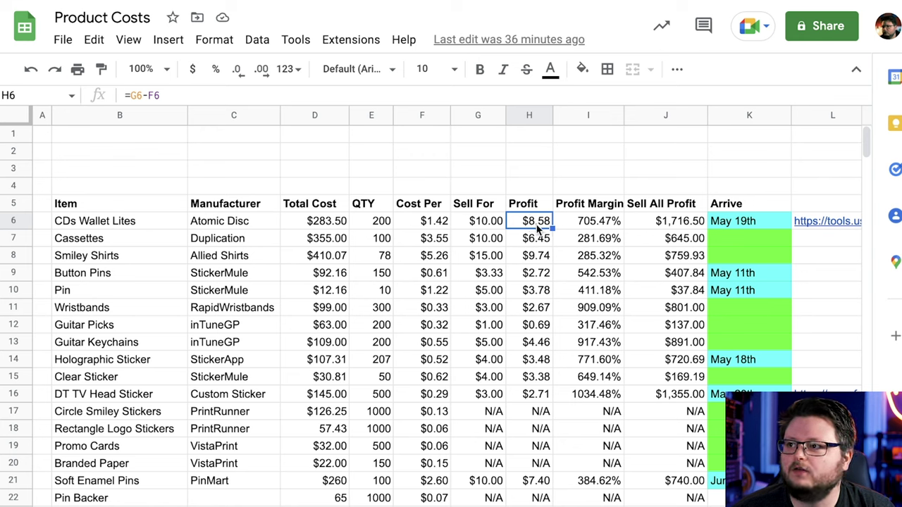
{"action": "left_click", "coordinate": [574, 224]}
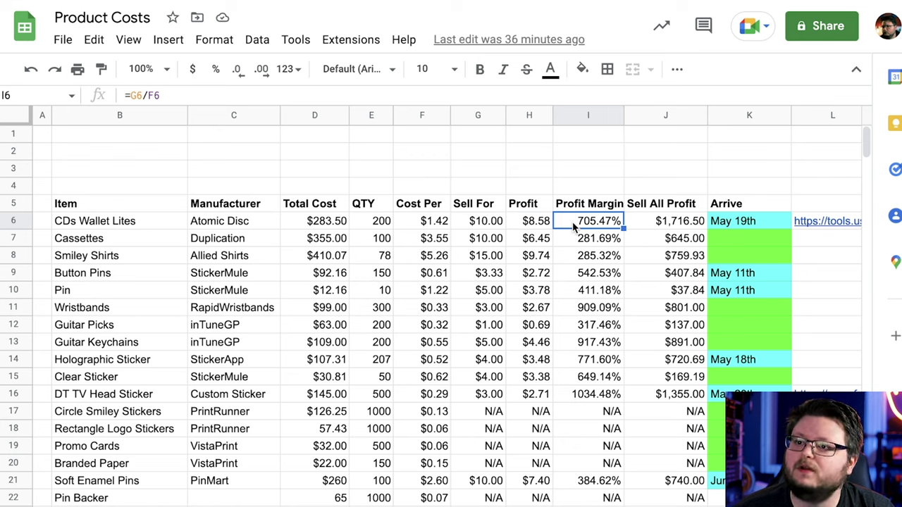
{"action": "left_click", "coordinate": [645, 225]}
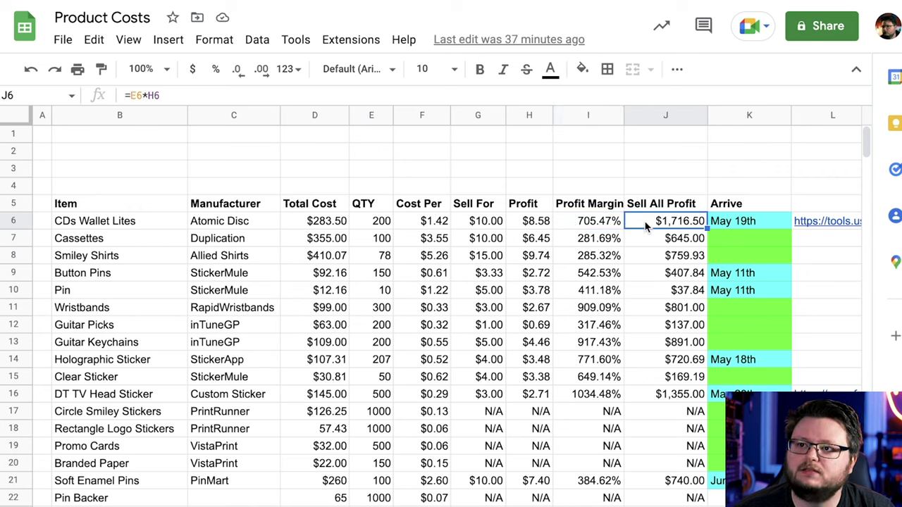
{"action": "double_click", "coordinate": [645, 224]}
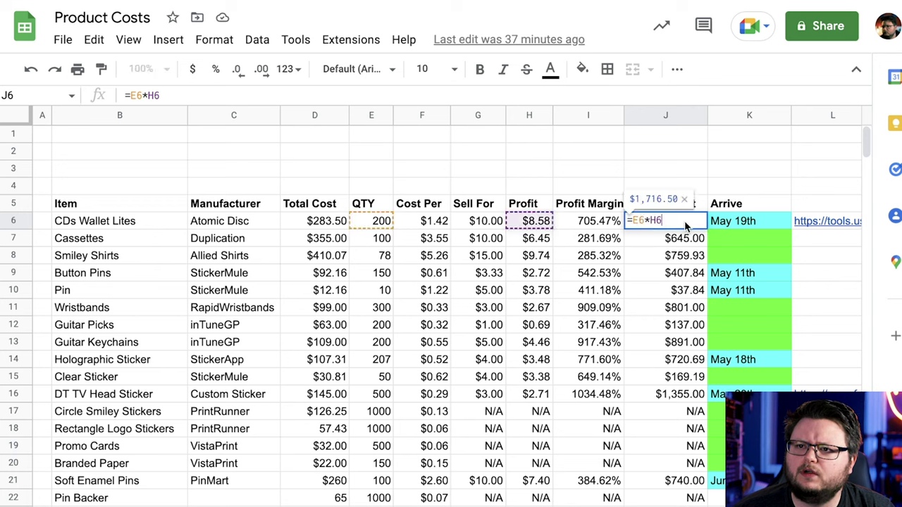
{"action": "key", "text": "Escape"}
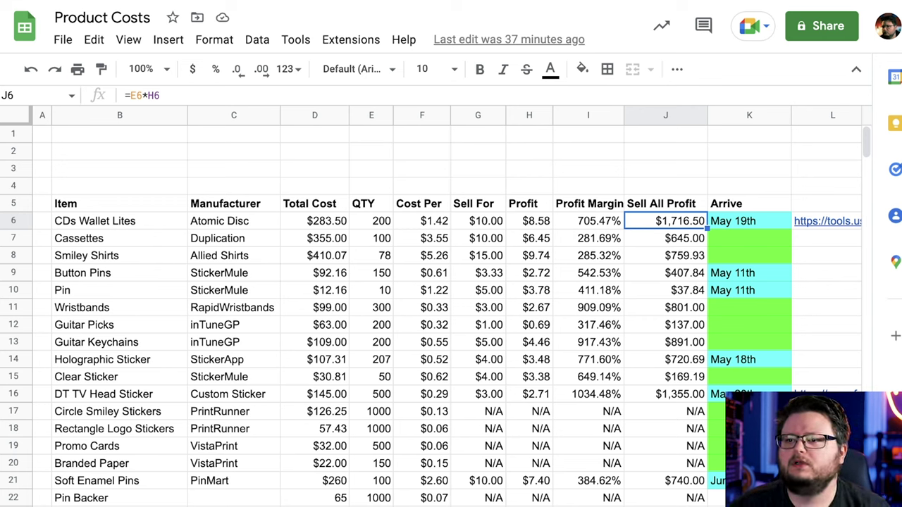
Step: Check the arrival date and tracking link for CDs Wallet Lites, plus the Arrive cells for Cassettes and Smiley Shirts
{"action": "left_click", "coordinate": [739, 221]}
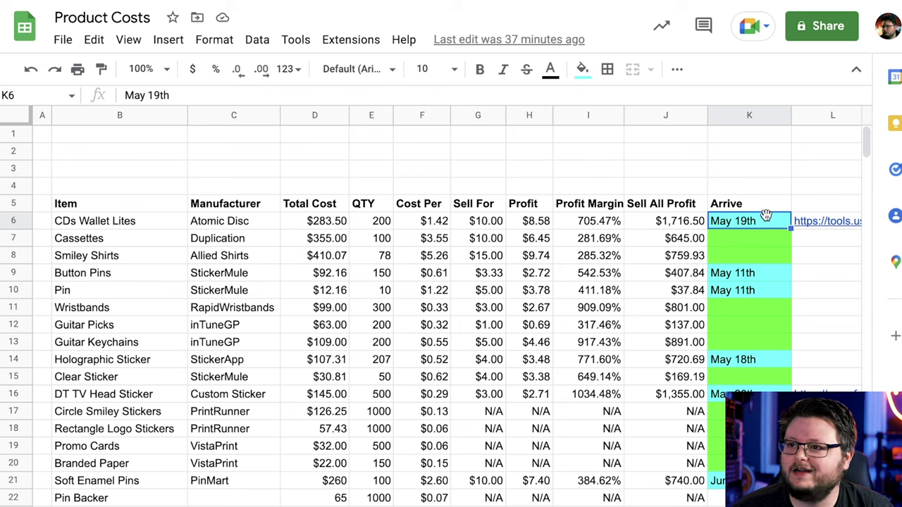
{"action": "mouse_move", "coordinate": [840, 230]}
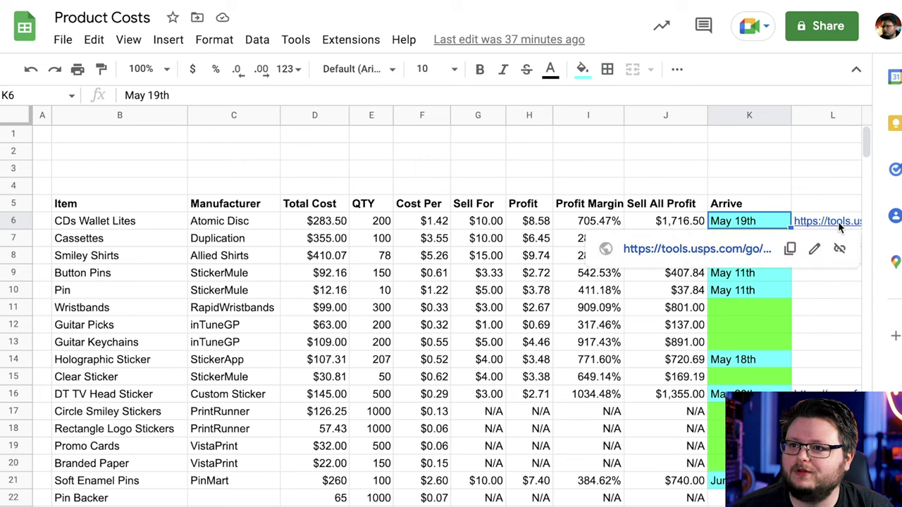
{"action": "left_click", "coordinate": [817, 176]}
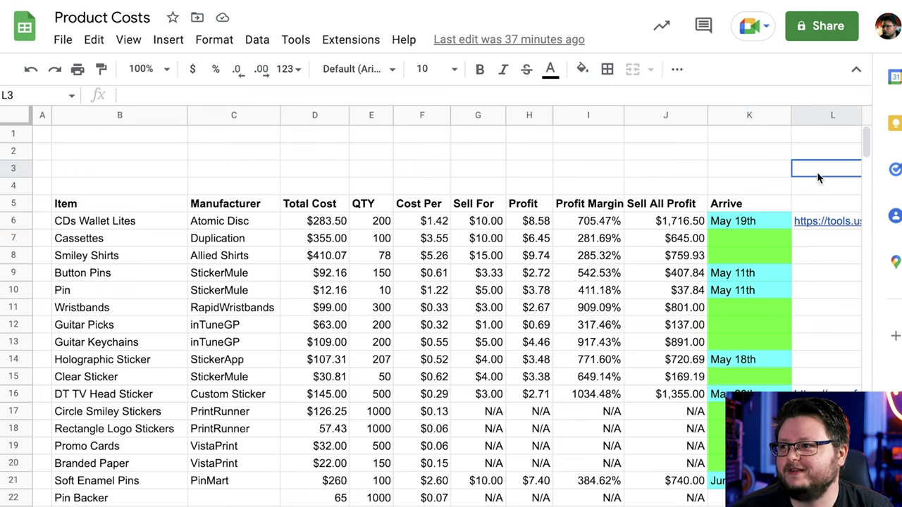
{"action": "left_click_drag", "start_coordinate": [760, 243], "coordinate": [762, 257]}
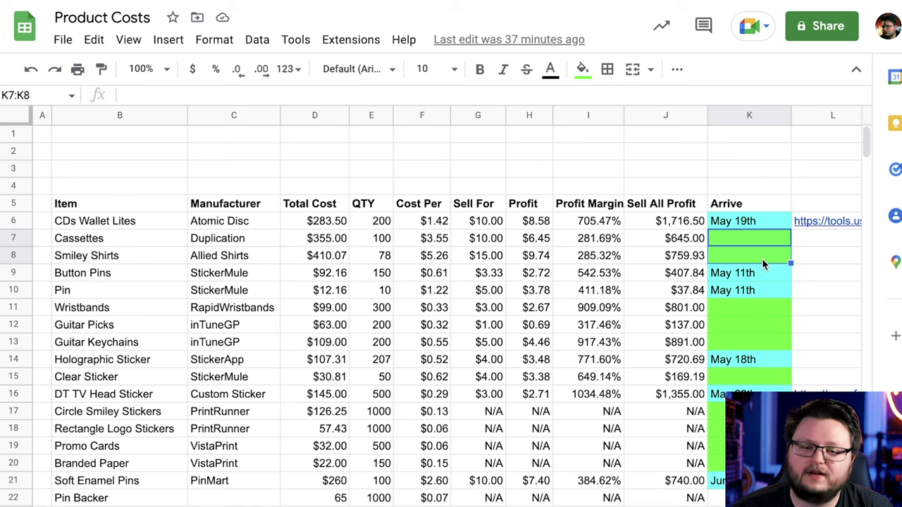
Step: Fill the Arrive cells for Button Pins and Pin (K9:K10) with green
{"action": "left_click_drag", "start_coordinate": [764, 274], "coordinate": [768, 293]}
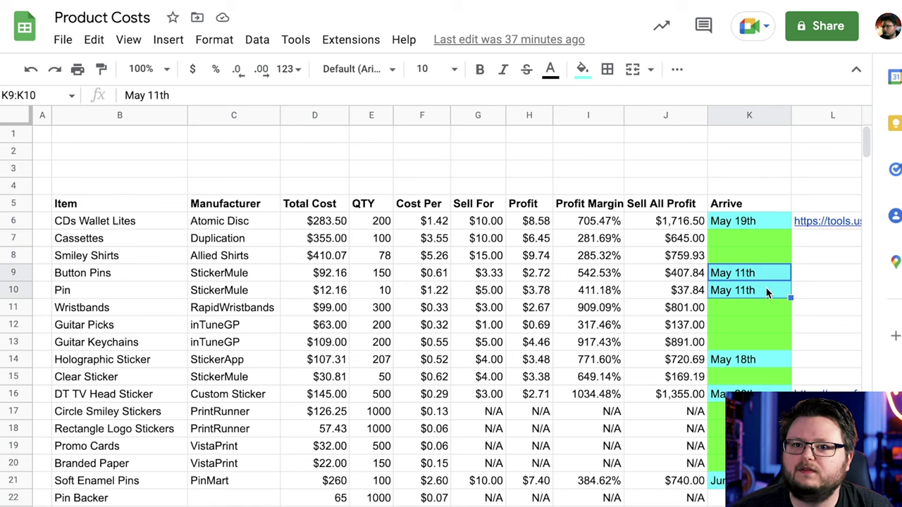
{"action": "left_click", "coordinate": [760, 289]}
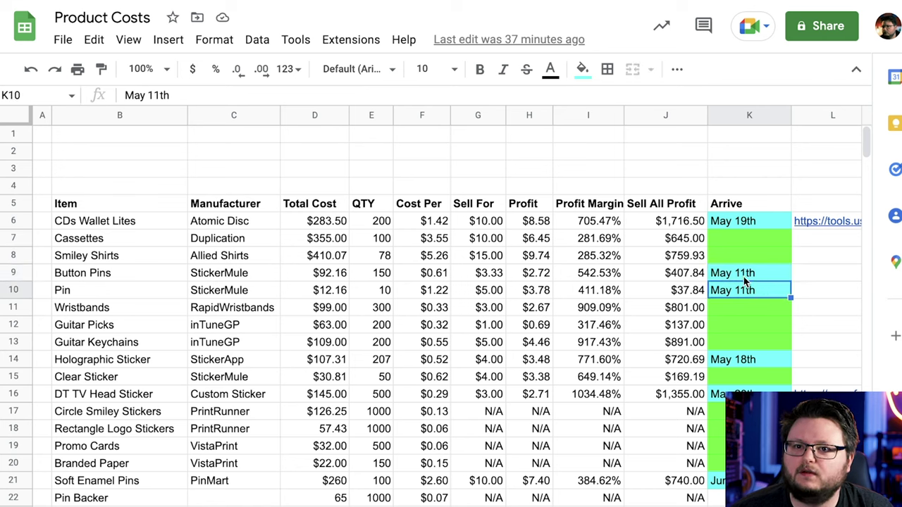
{"action": "left_click_drag", "start_coordinate": [749, 276], "coordinate": [751, 290]}
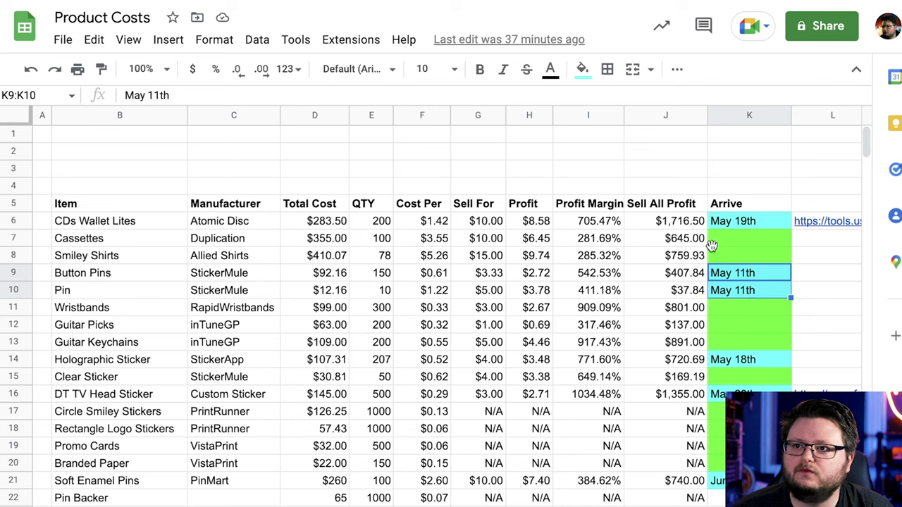
{"action": "left_click", "coordinate": [584, 69]}
{"action": "left_click", "coordinate": [662, 227]}
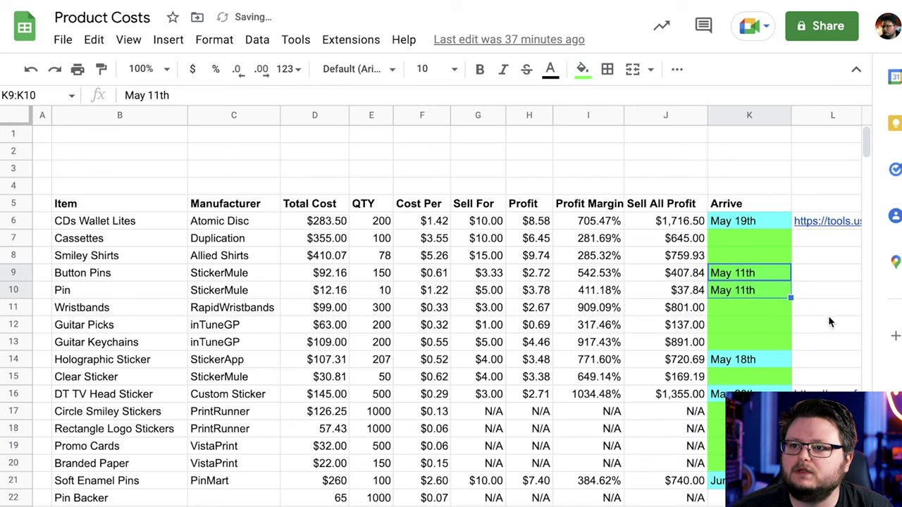
Step: Clear the arrival dates of Button Pins and Pin from cells K9:K10
{"action": "left_click", "coordinate": [828, 292]}
{"action": "left_click_drag", "start_coordinate": [761, 281], "coordinate": [760, 289]}
{"action": "key", "text": "Delete"}
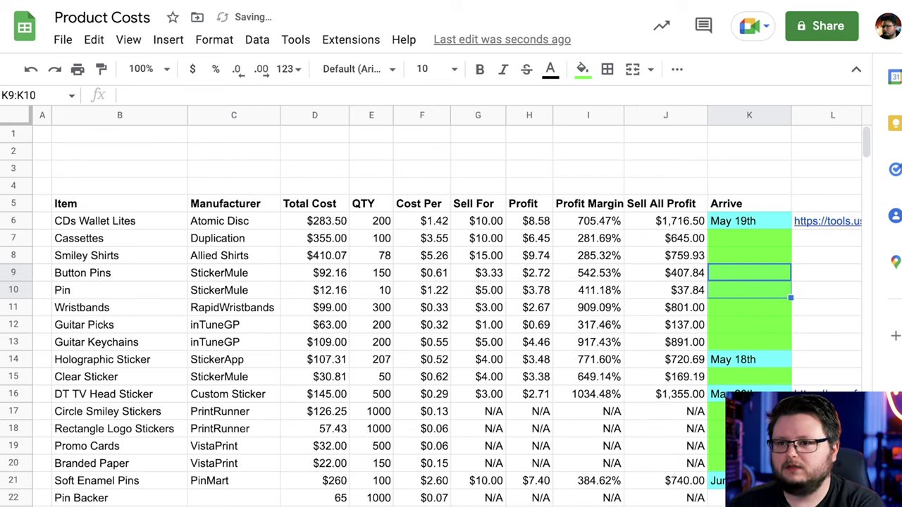
{"action": "left_click", "coordinate": [815, 295]}
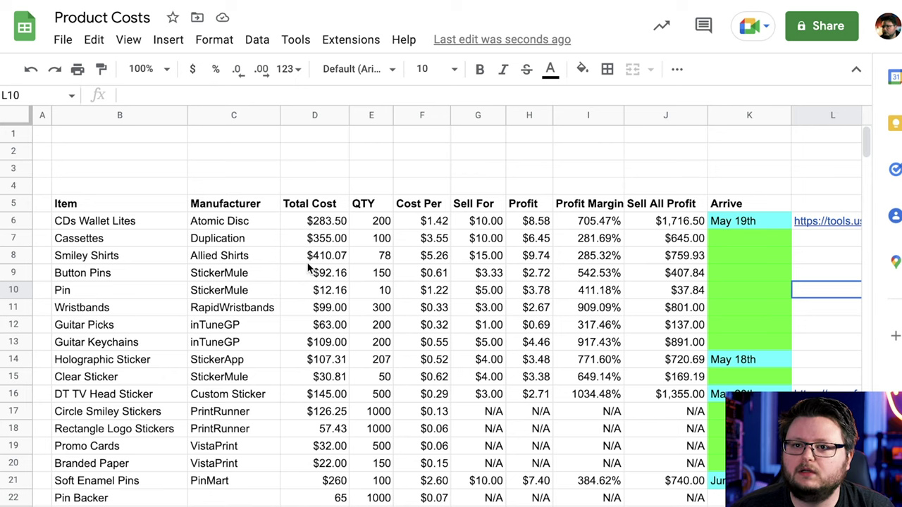
Step: Look up the manufacturer of the Soft Enamel Pins near the end of the product list
{"action": "scroll", "coordinate": [309, 266], "scroll_direction": "down", "scroll_amount": 2}
{"action": "scroll", "coordinate": [309, 266], "scroll_direction": "down", "scroll_amount": 1}
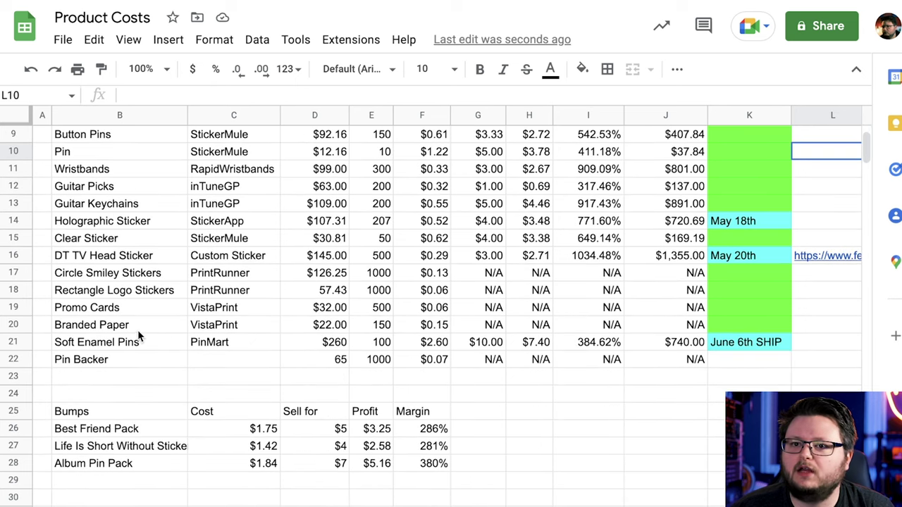
{"action": "left_click", "coordinate": [235, 347]}
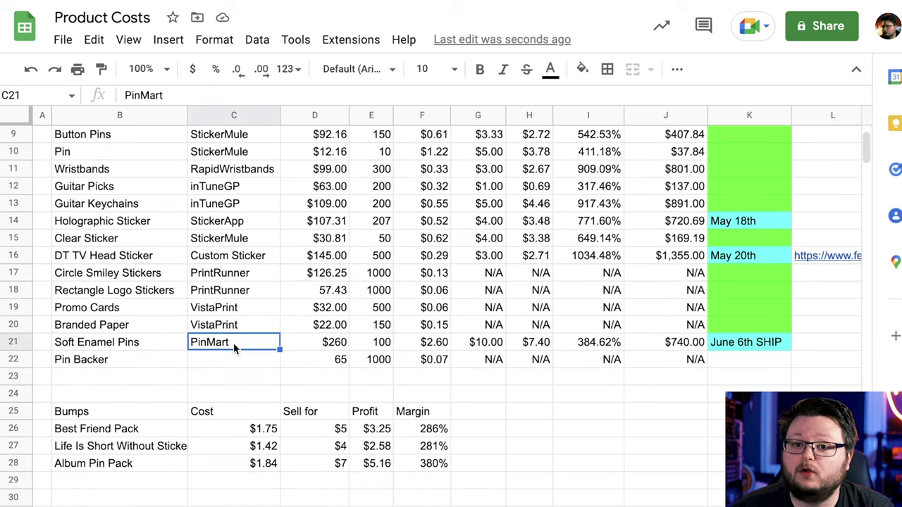
Step: Review the total cost, quantity, cost per pin and selling price of the Soft Enamel Pins in row 21
{"action": "left_click", "coordinate": [321, 351]}
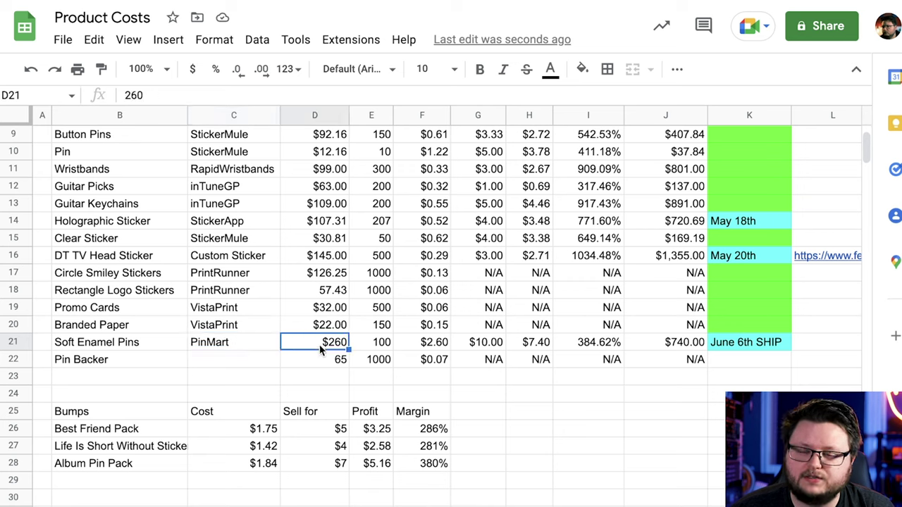
{"action": "left_click", "coordinate": [371, 344]}
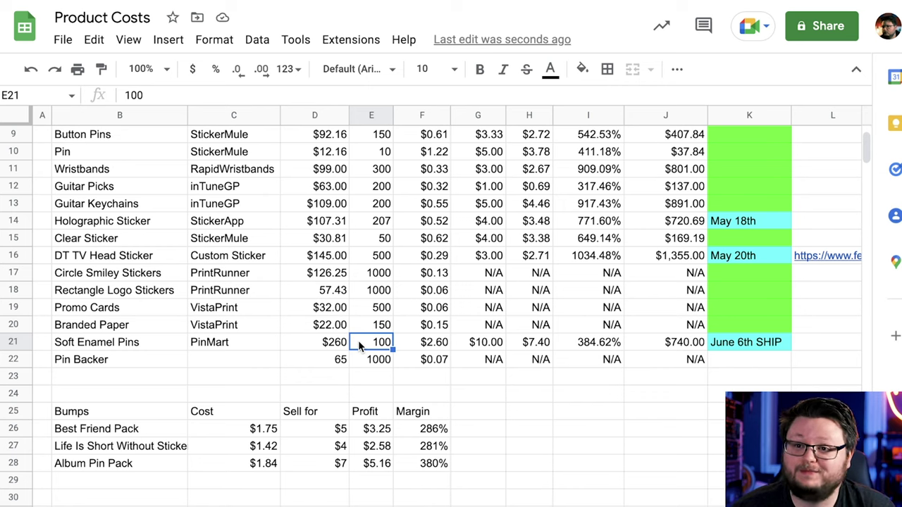
{"action": "left_click", "coordinate": [411, 343]}
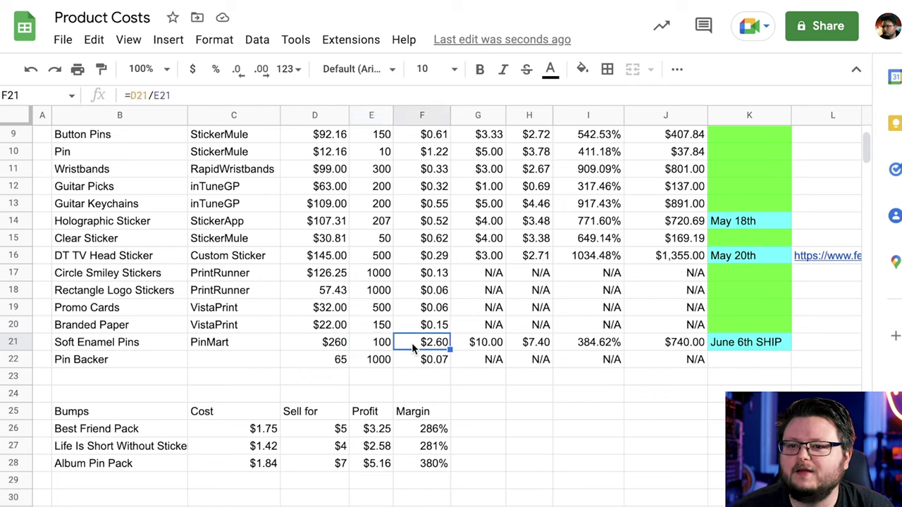
{"action": "left_click", "coordinate": [455, 341]}
{"action": "scroll", "coordinate": [455, 342], "scroll_direction": "up", "scroll_amount": 2}
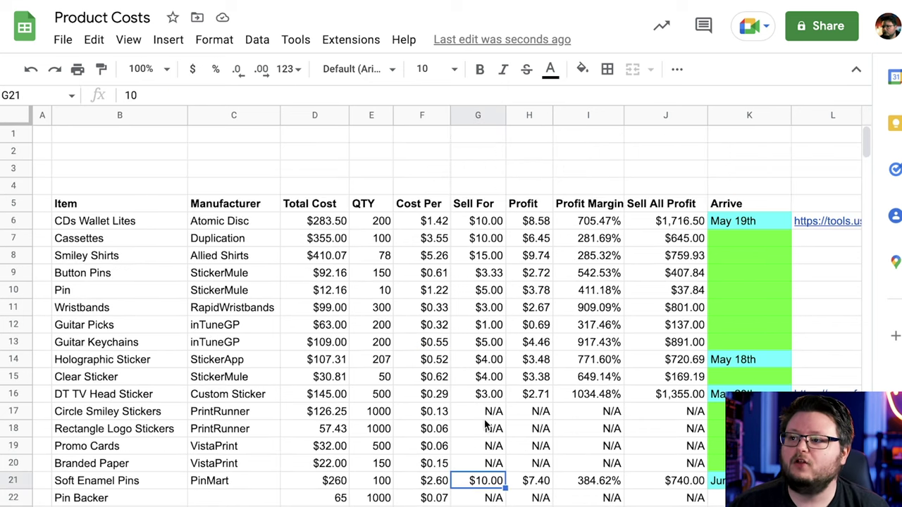
{"action": "scroll", "coordinate": [486, 422], "scroll_direction": "down", "scroll_amount": 1}
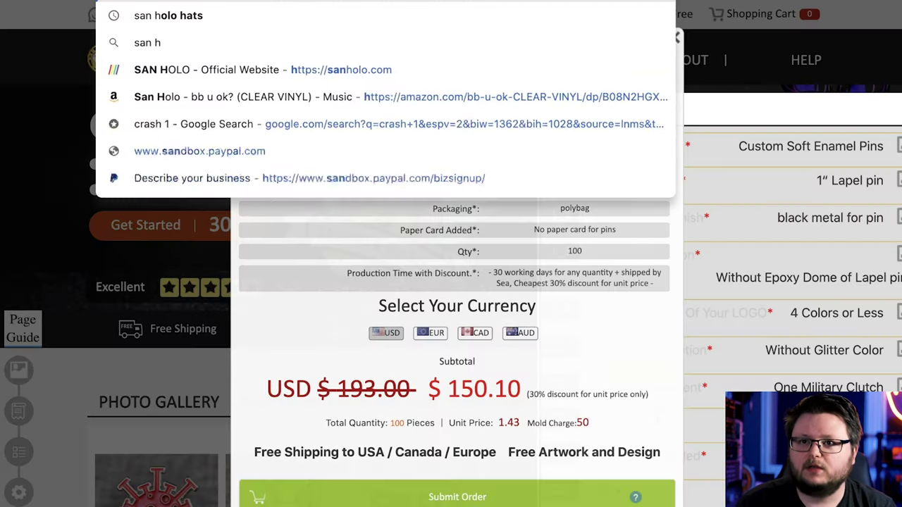
Step: Search the web for "san holo pins" and open the bitbird shop's spectrum pin page
{"action": "type", "text": "olo pins"}
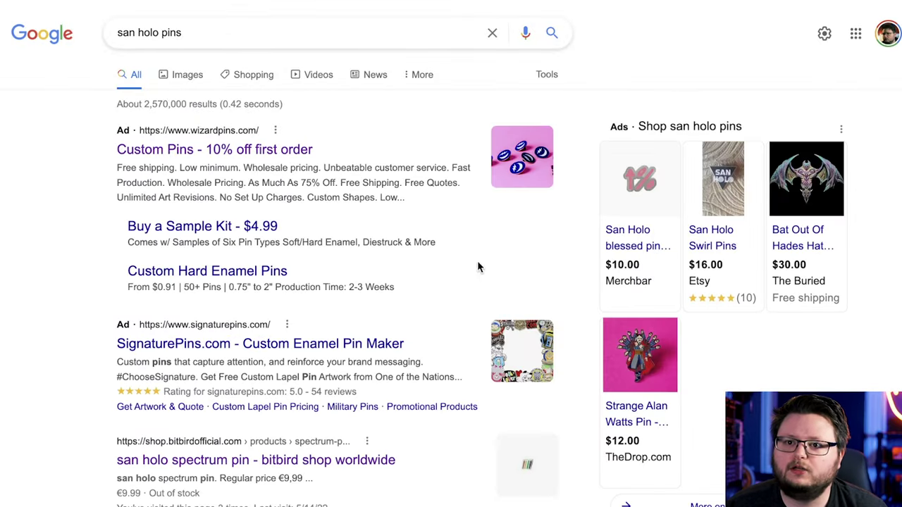
{"action": "left_click", "coordinate": [310, 460]}
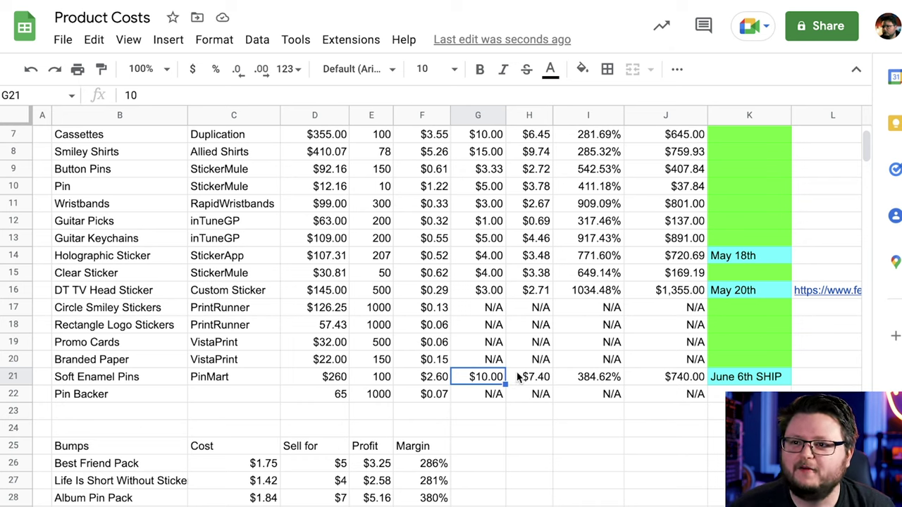
Step: Return to the Product Costs spreadsheet and inspect the Profit formula of the Soft Enamel Pins in H21
{"action": "scroll", "coordinate": [497, 373], "scroll_direction": "down", "scroll_amount": 1}
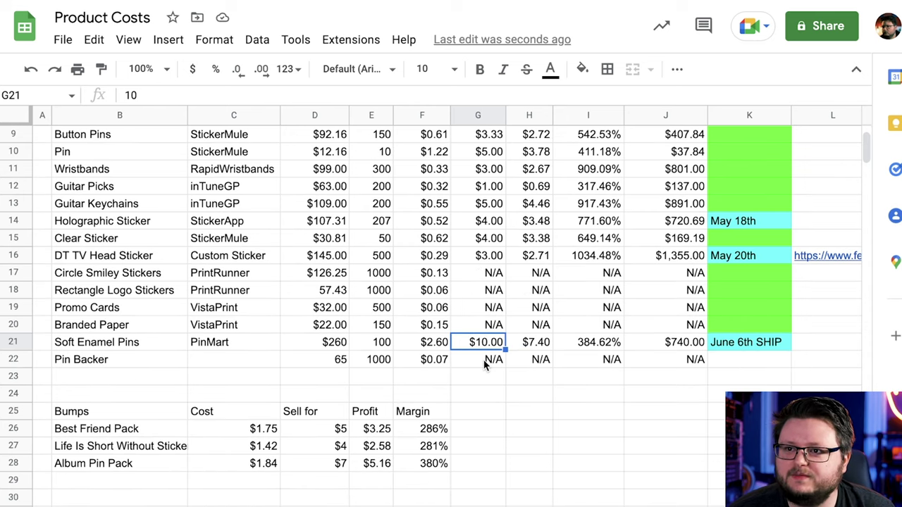
{"action": "left_click", "coordinate": [522, 343]}
{"action": "scroll", "coordinate": [522, 342], "scroll_direction": "up", "scroll_amount": 2}
{"action": "double_click", "coordinate": [533, 415]}
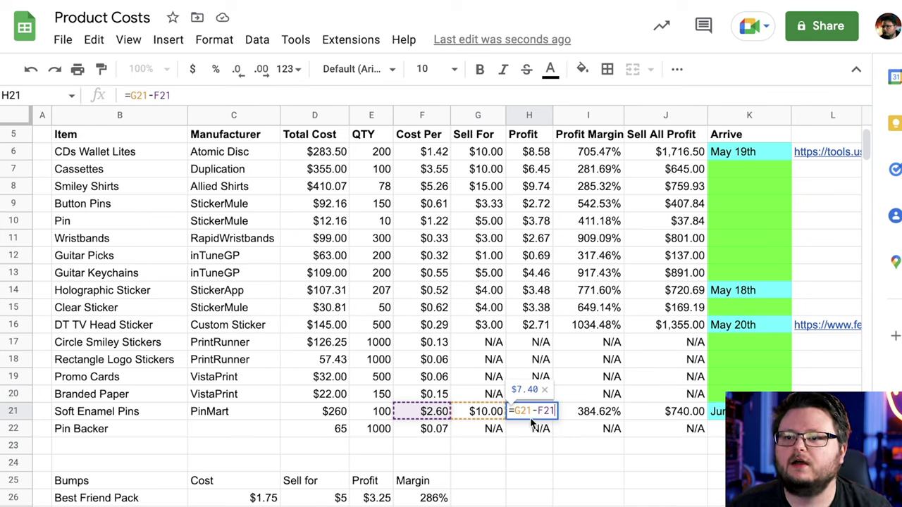
Step: Inspect the Profit Margin formula of the Soft Enamel Pins in I21 without changing it
{"action": "left_click", "coordinate": [581, 414]}
{"action": "left_click", "coordinate": [631, 410]}
{"action": "left_click", "coordinate": [606, 411]}
{"action": "double_click", "coordinate": [607, 410]}
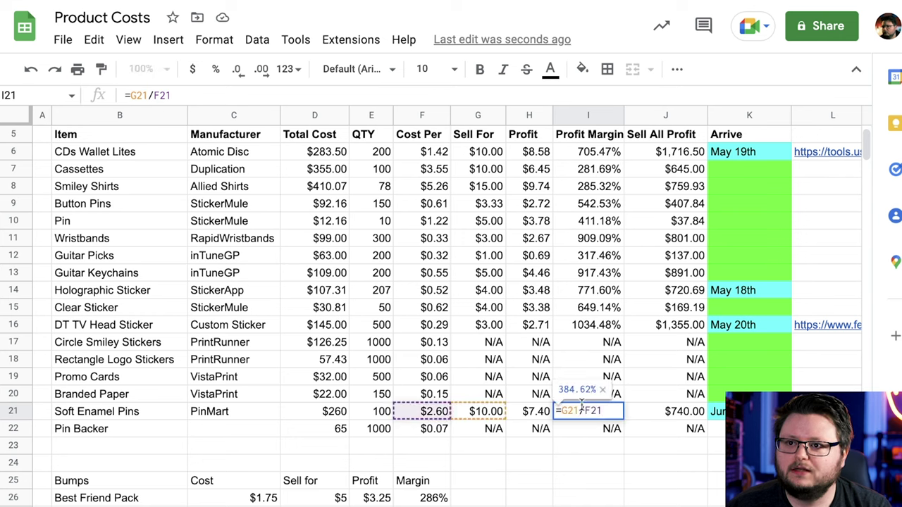
{"action": "key", "text": "Escape"}
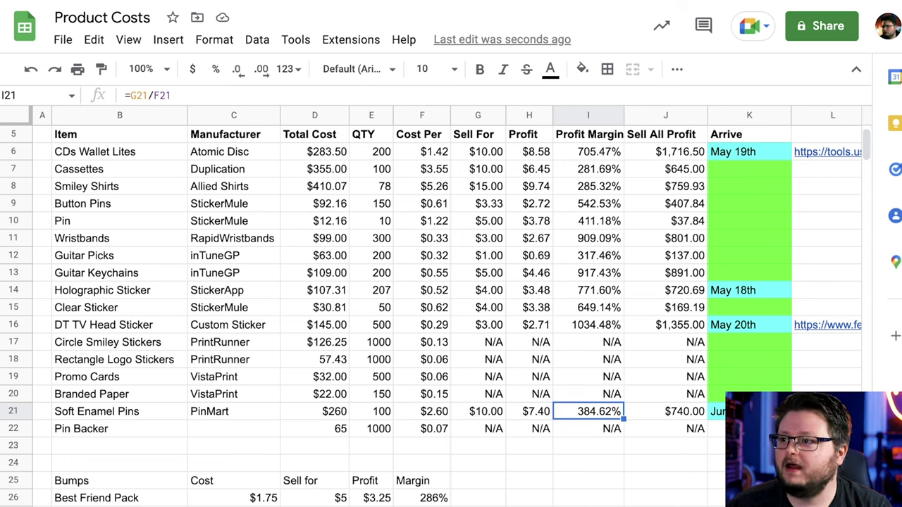
Step: Inspect the Sell All Profit formula of the Soft Enamel Pins in J21 and check their selling price in G21
{"action": "double_click", "coordinate": [650, 409]}
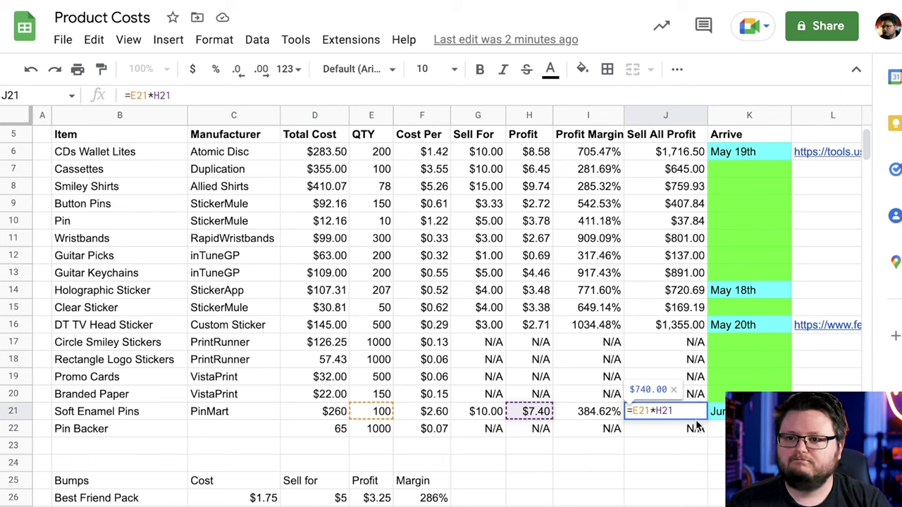
{"action": "key", "text": "Escape"}
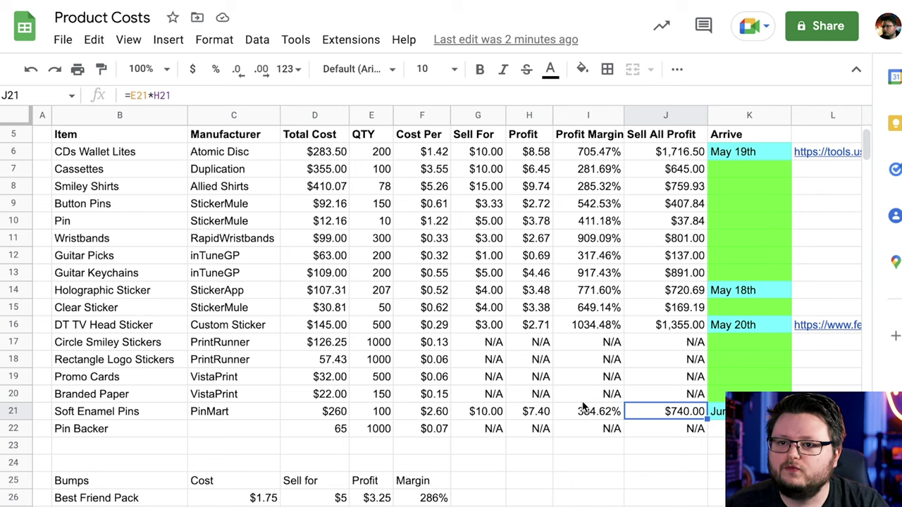
{"action": "left_click", "coordinate": [495, 416]}
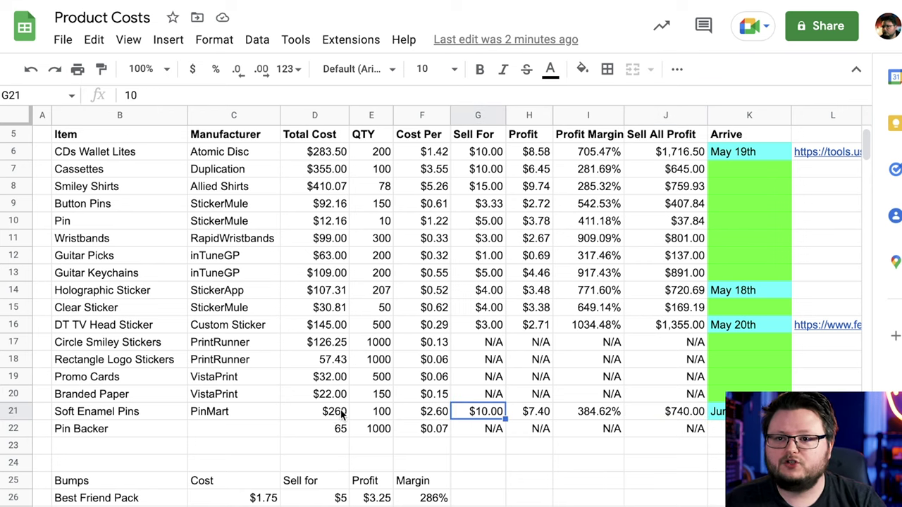
Step: Set the total cost of the Soft Enamel Pins in D21 to 1000
{"action": "double_click", "coordinate": [335, 416]}
{"action": "key", "text": "BackSpace"}
{"action": "key", "text": "BackSpace"}
{"action": "key", "text": "BackSpace"}
{"action": "type", "text": "1000"}
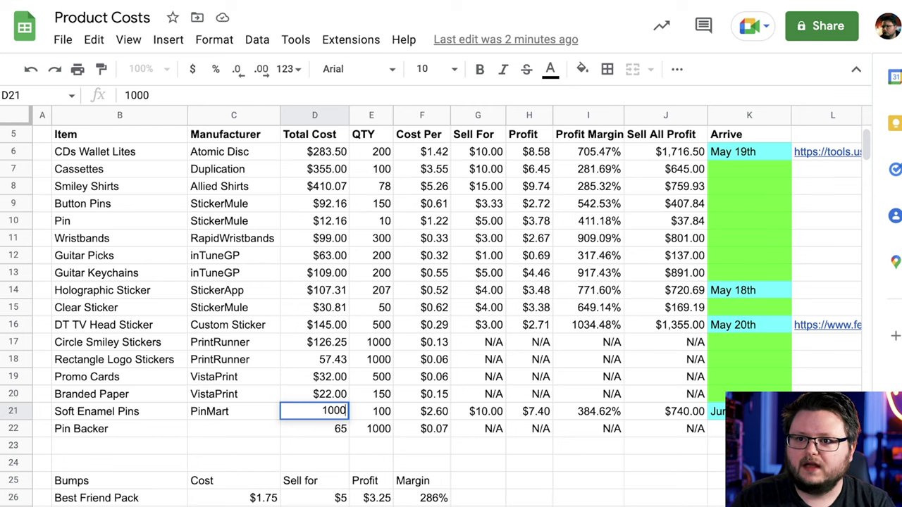
{"action": "key", "text": "Return"}
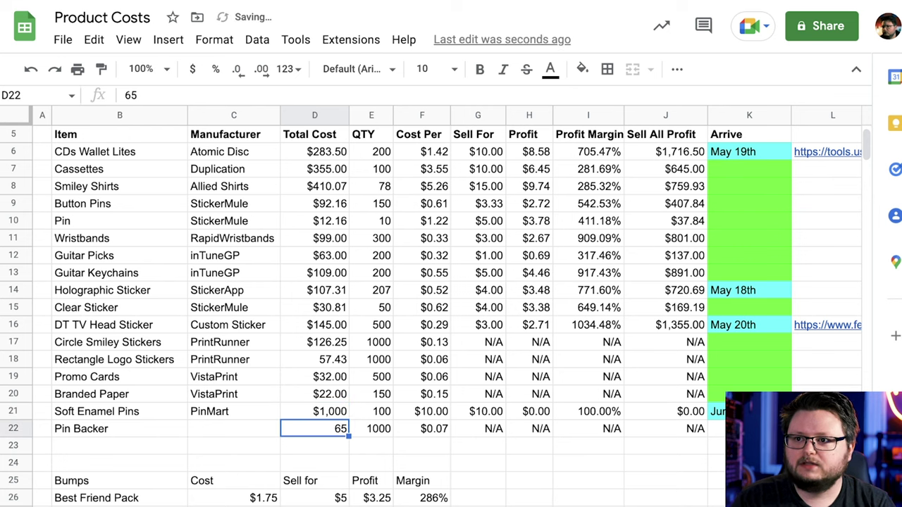
Step: Check the Soft Enamel Pins' Sell All Profit and Cost Per cells, and undo the total cost change
{"action": "left_click", "coordinate": [630, 413]}
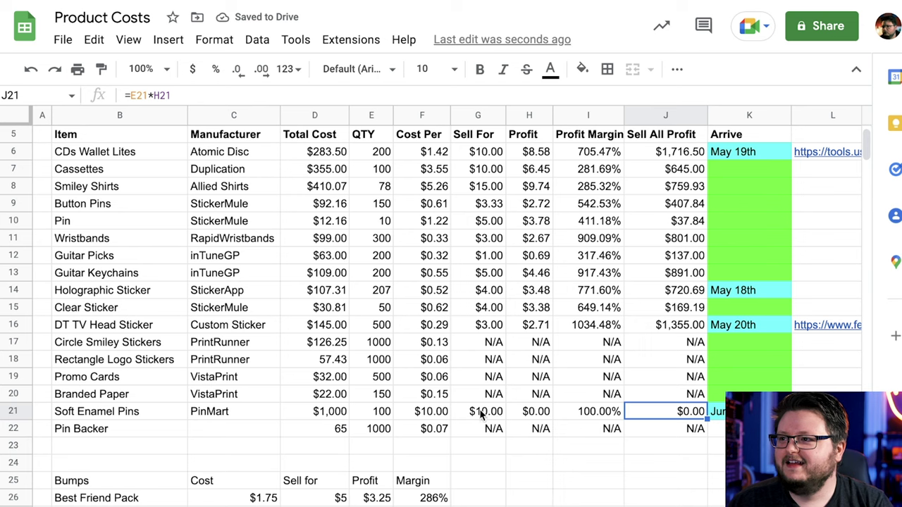
{"action": "left_click", "coordinate": [442, 415]}
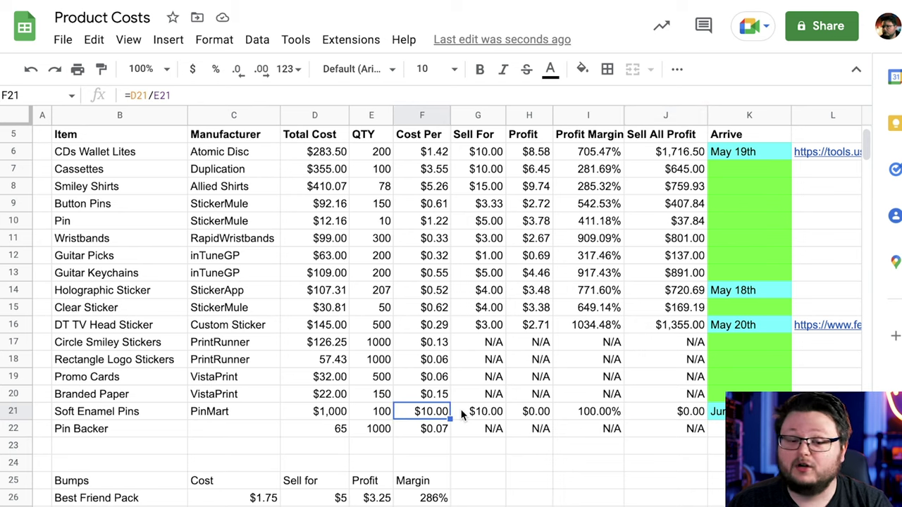
{"action": "key", "text": "ctrl+z"}
{"action": "left_click", "coordinate": [488, 416]}
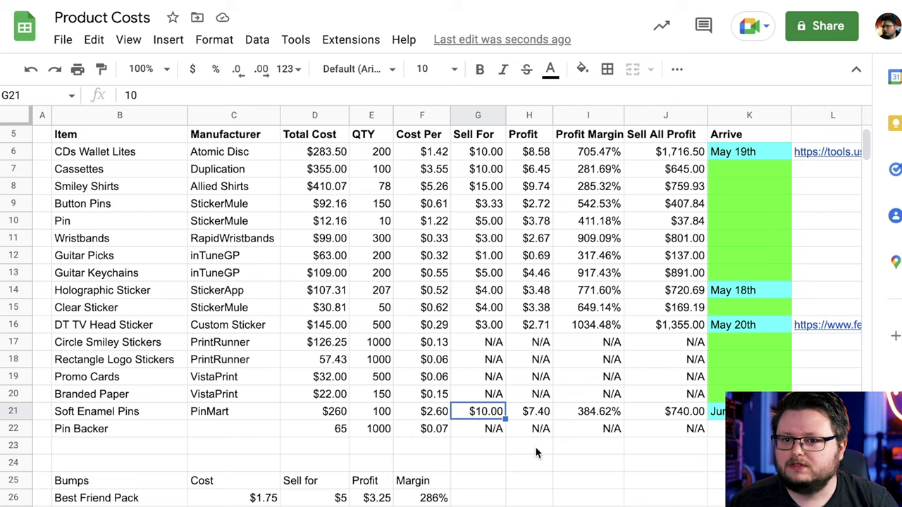
Step: Review the cost, selling price, profit and margin of the Best Friend Pack in the Bumps table
{"action": "scroll", "coordinate": [532, 449], "scroll_direction": "down", "scroll_amount": 5}
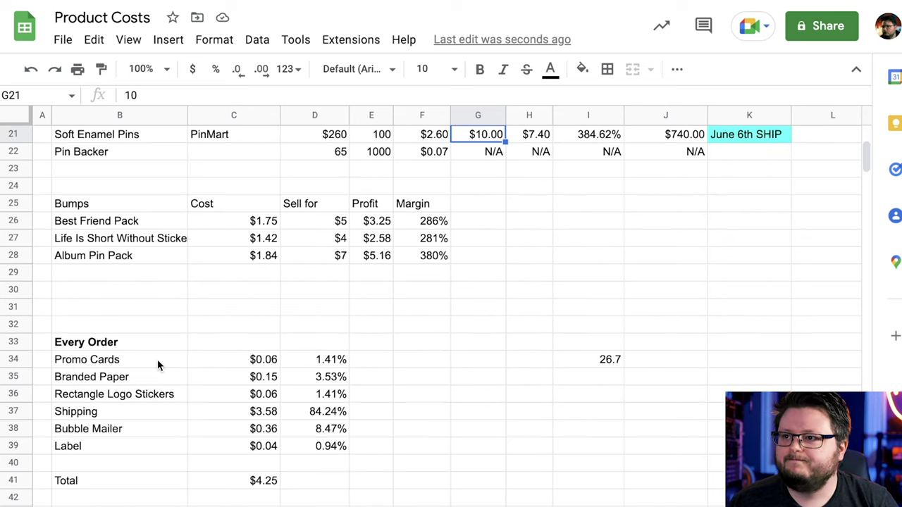
{"action": "scroll", "coordinate": [206, 356], "scroll_direction": "up", "scroll_amount": 1}
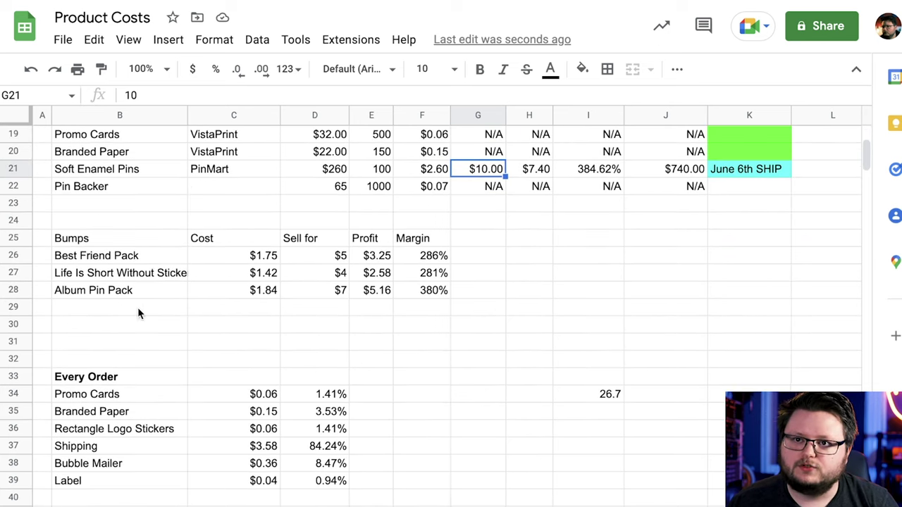
{"action": "left_click", "coordinate": [130, 257]}
{"action": "left_click_drag", "start_coordinate": [185, 260], "coordinate": [446, 261]}
{"action": "left_click", "coordinate": [472, 259]}
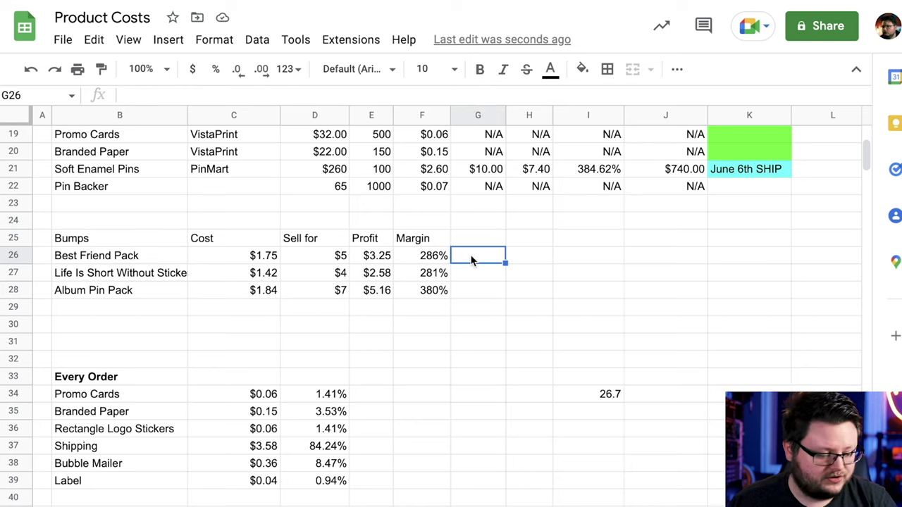